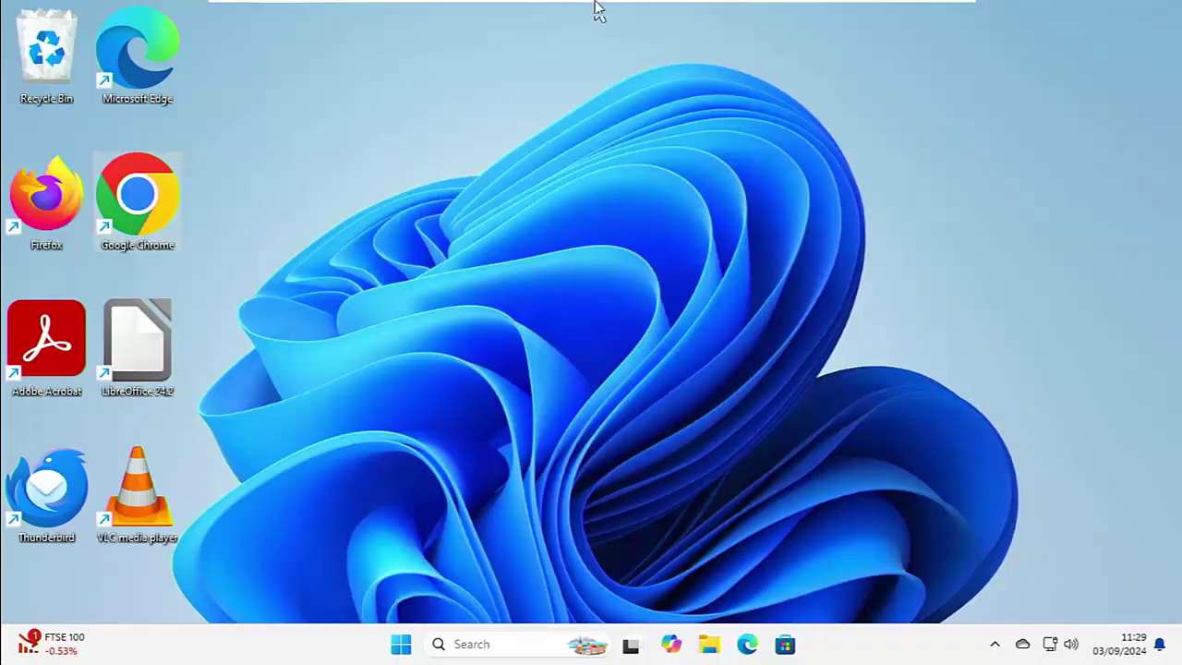
# Step: Launch Chrome and open the Manage Extensions page (chrome://extensions)
pyautogui.doubleClick(143, 214)
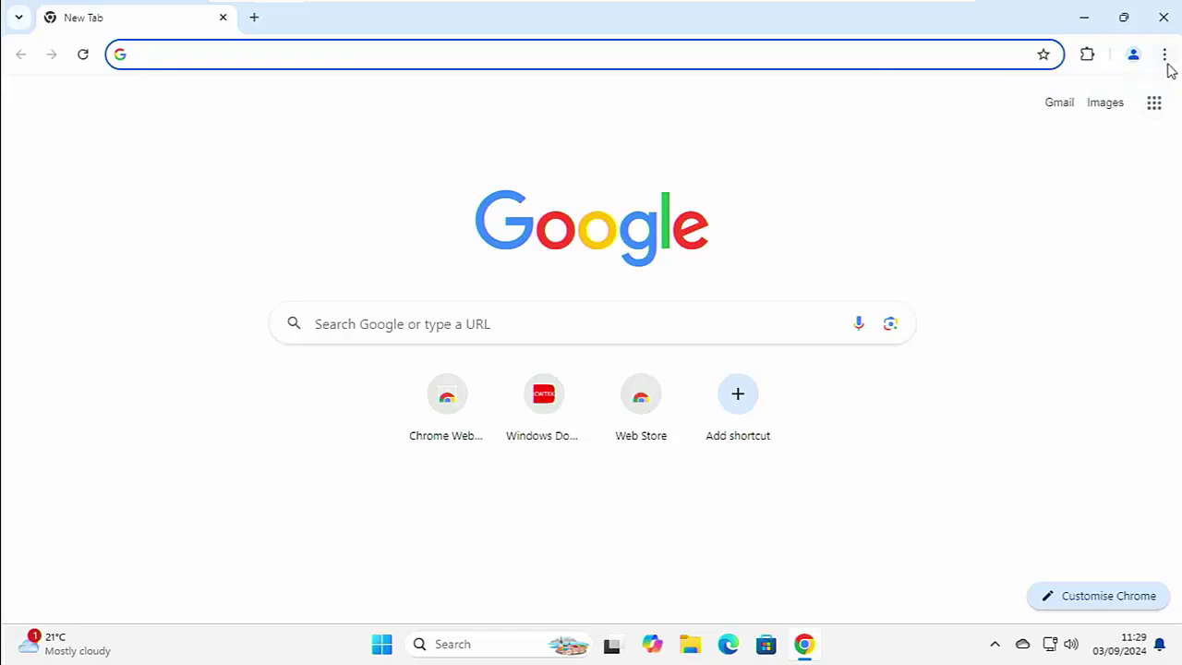
pyautogui.click(1166, 57)
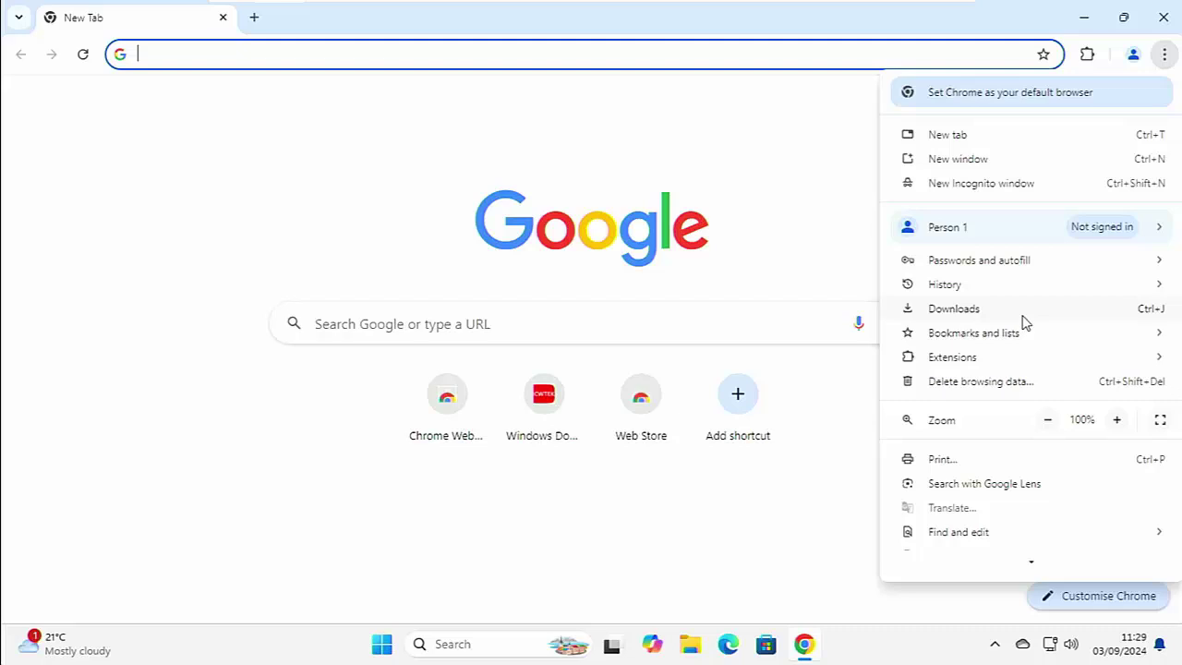
pyautogui.moveTo(966, 364)
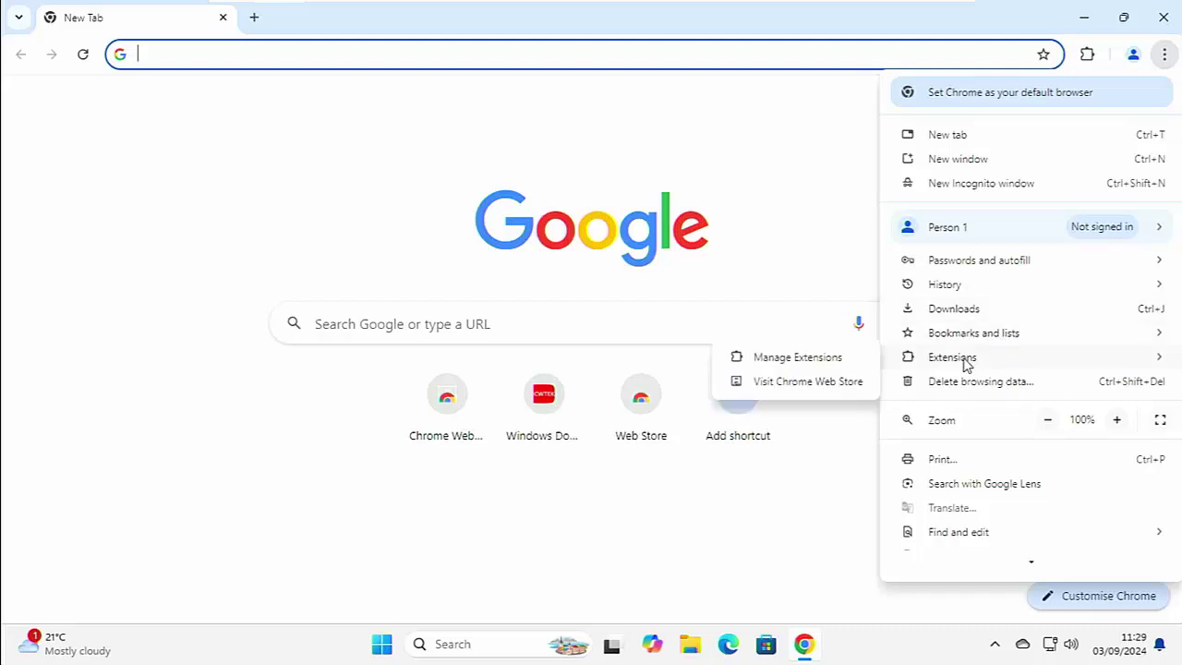
pyautogui.click(855, 361)
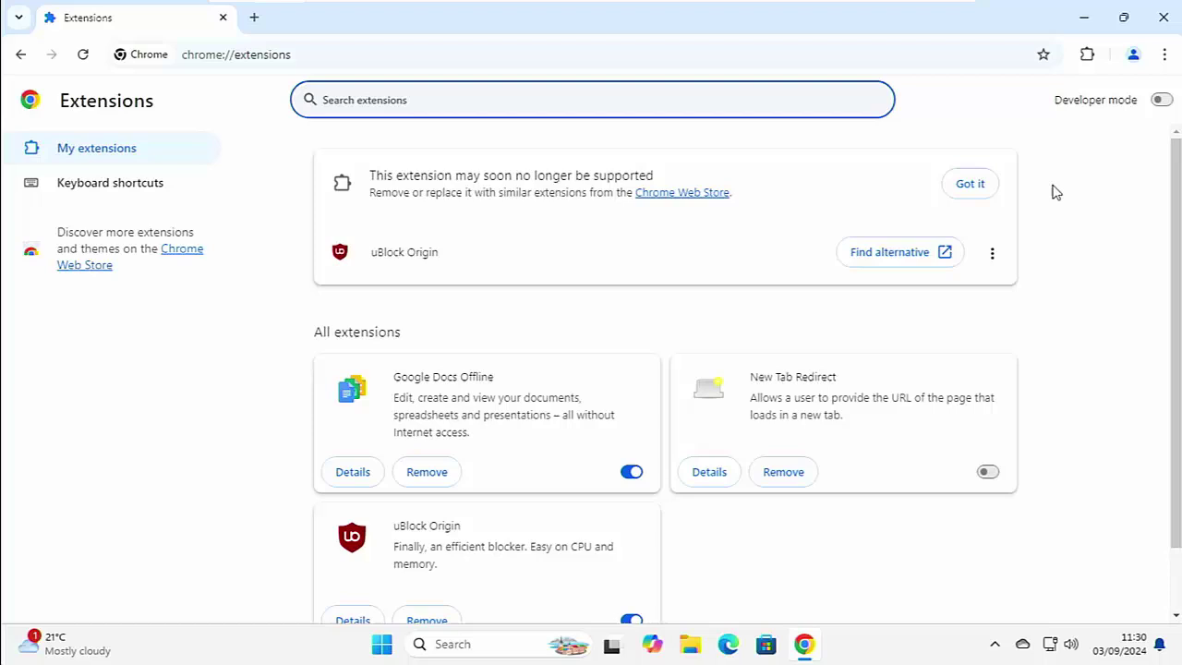
# Step: Confirm Chrome is up to date at version 128.0.6613.120, then close the About Chrome tab
pyautogui.click(1167, 59)
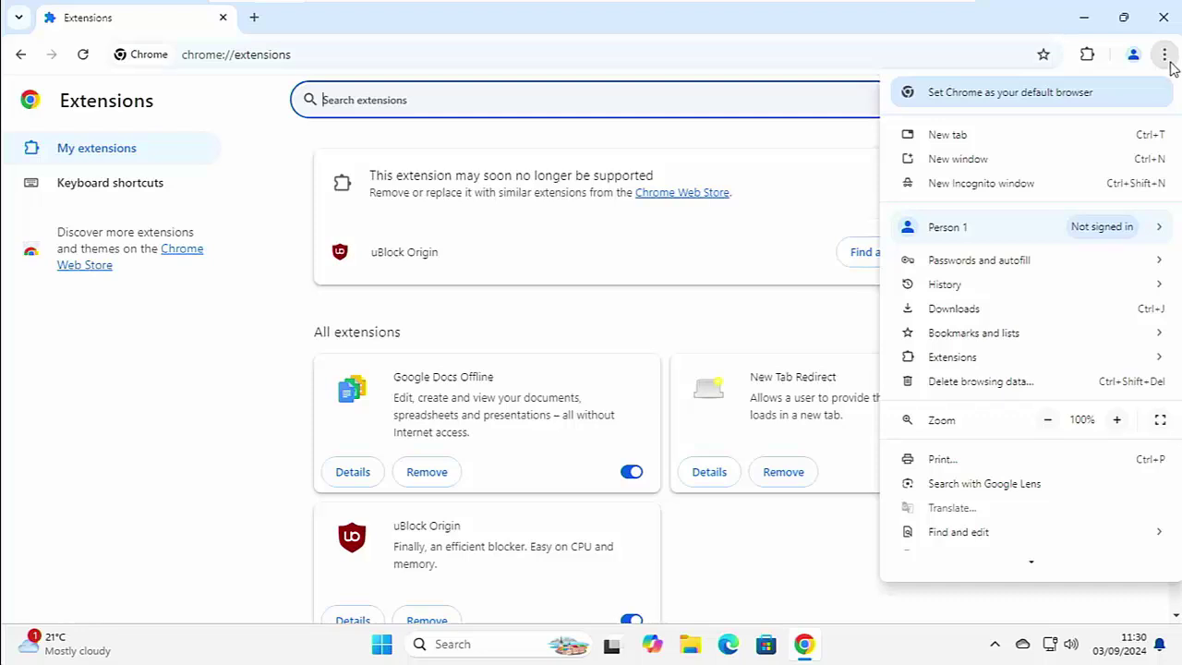
pyautogui.moveTo(1025, 554)
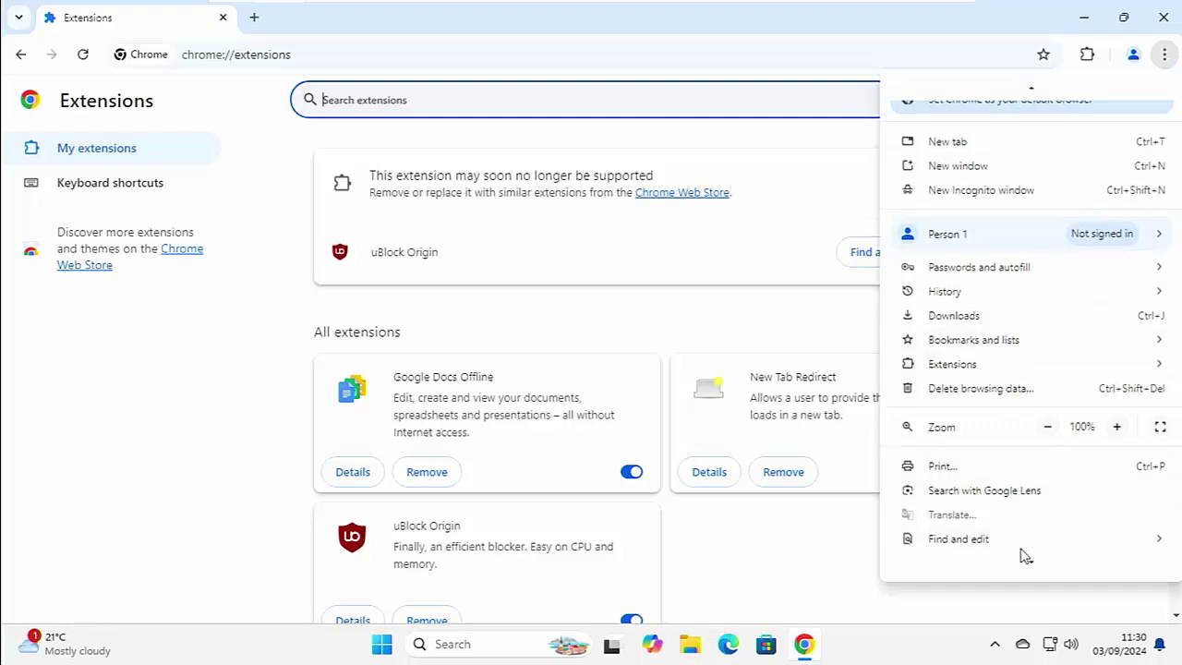
pyautogui.moveTo(1005, 527)
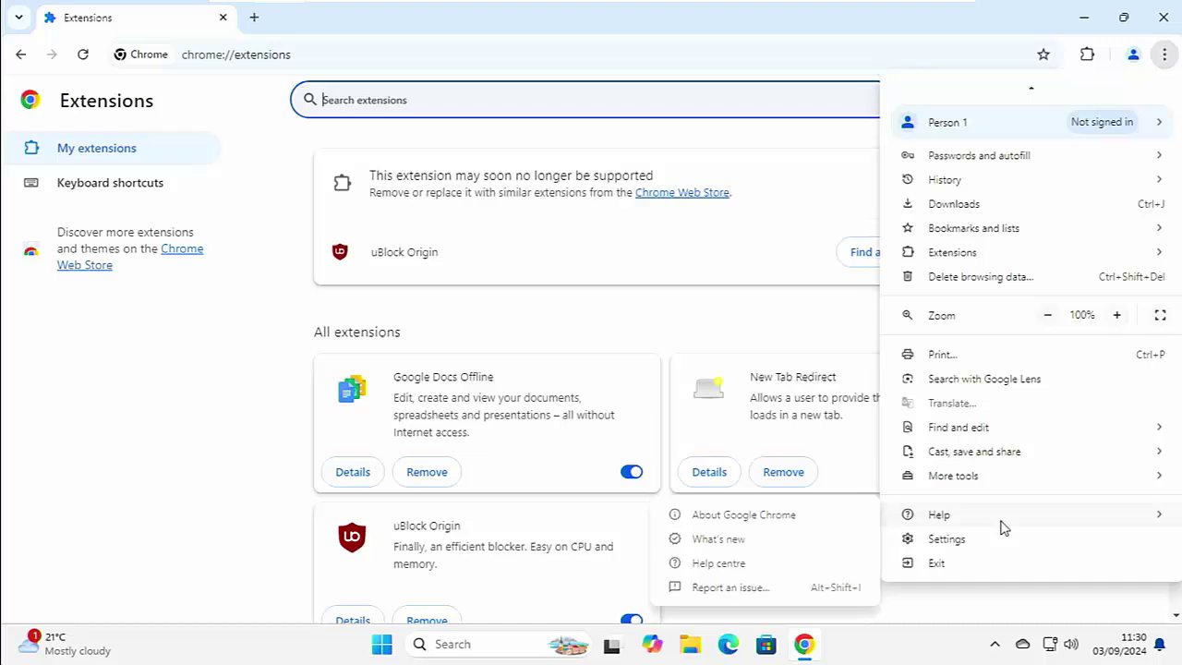
pyautogui.click(747, 521)
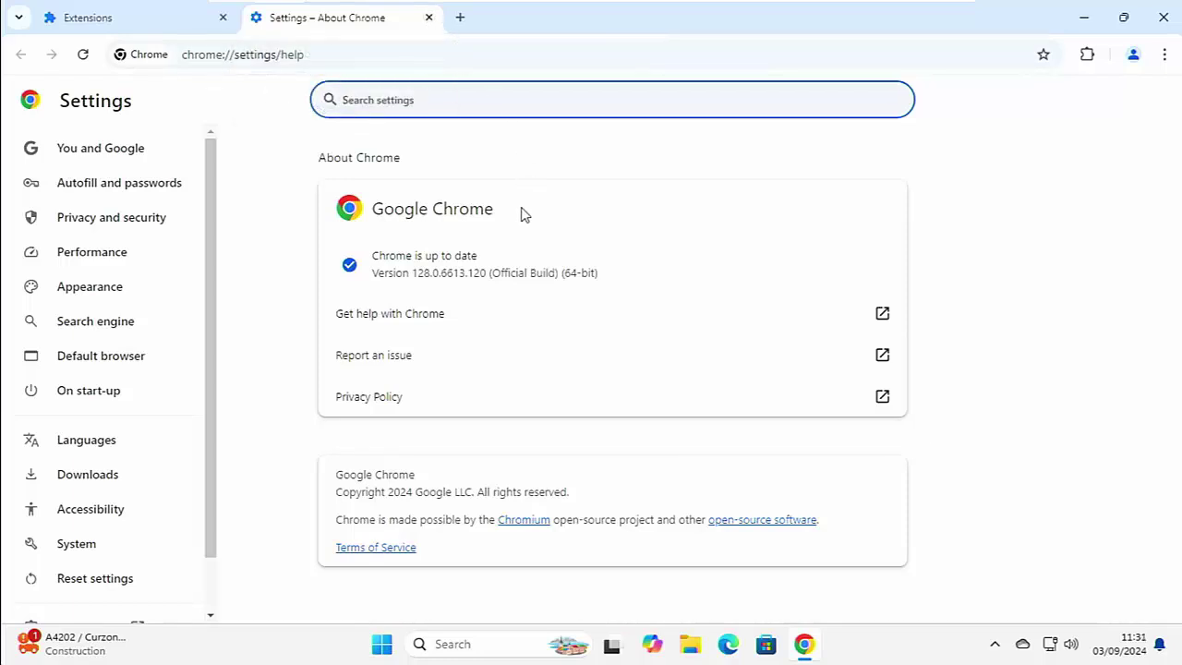
pyautogui.click(429, 18)
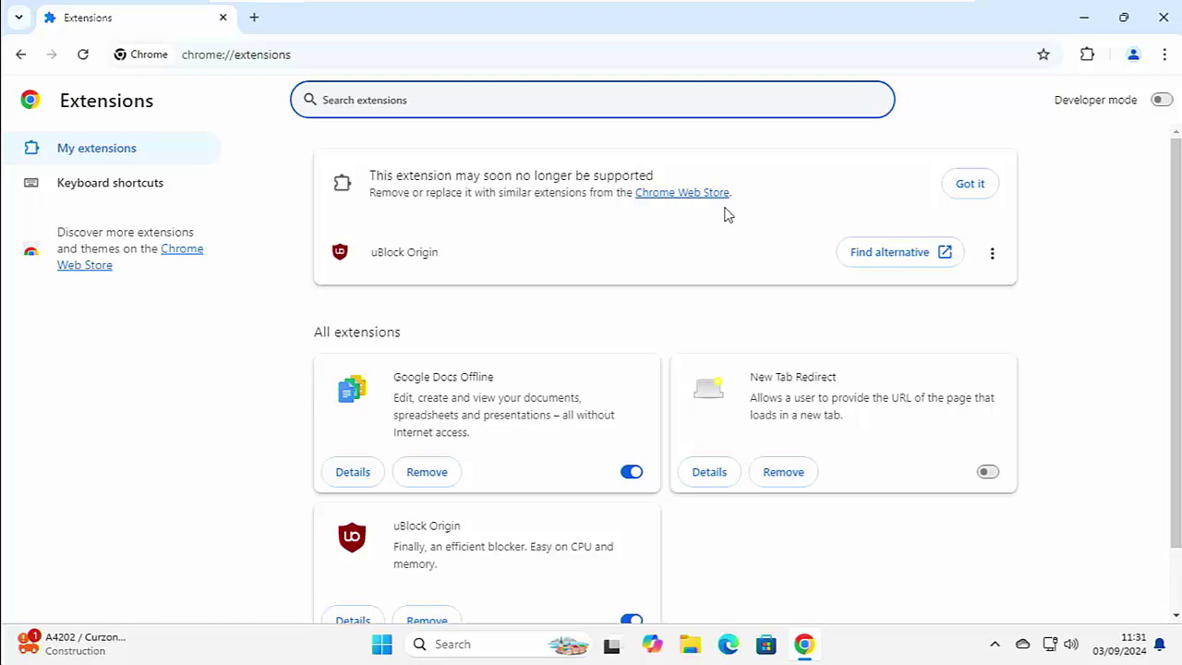
# Step: Show the Web Store alternatives to uBlock Origin via Find alternative
pyautogui.click(891, 263)
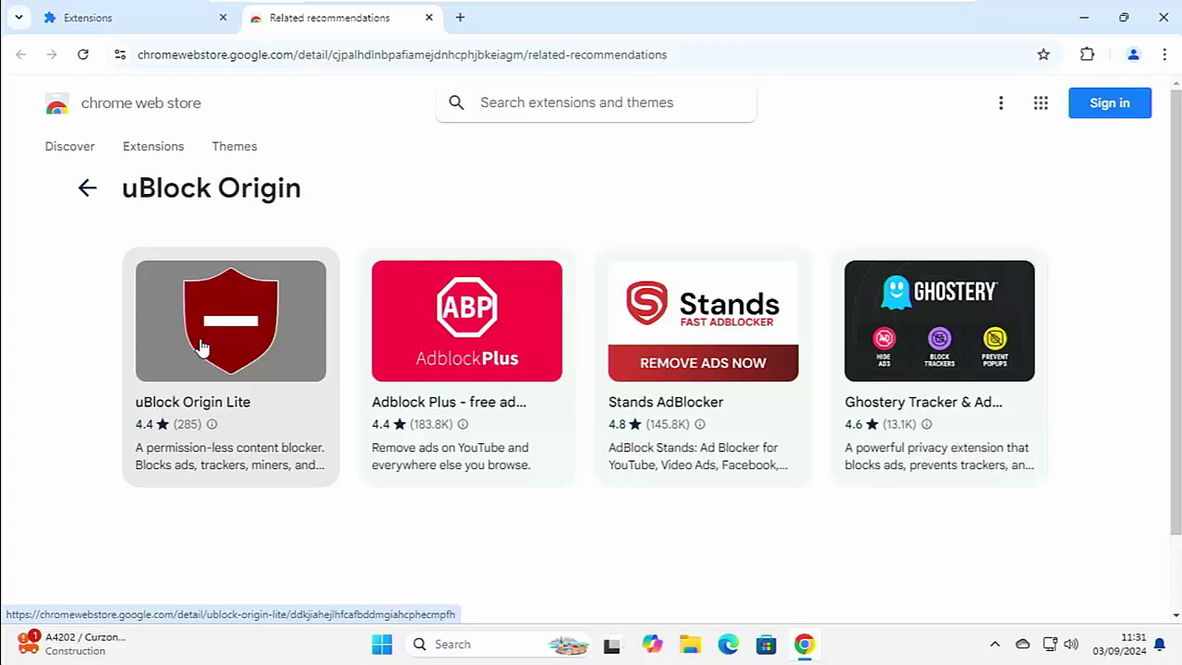
# Step: Add uBlock Origin Lite to Chrome from its Web Store listing and close its dashboard tab
pyautogui.click(219, 358)
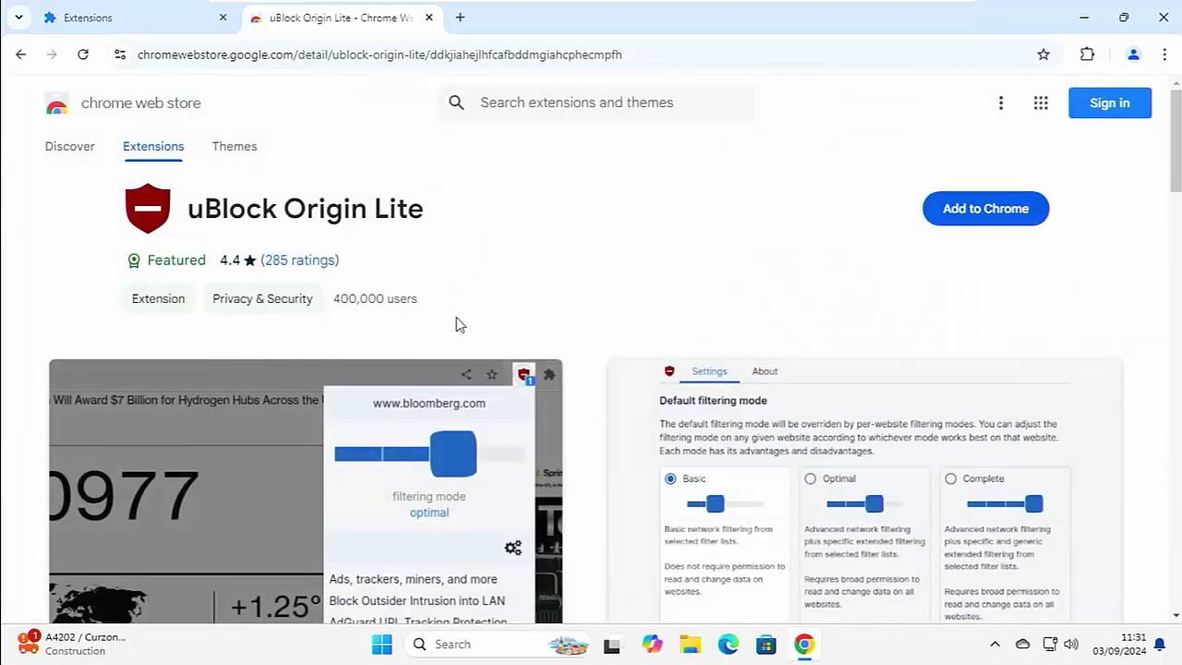
pyautogui.click(967, 218)
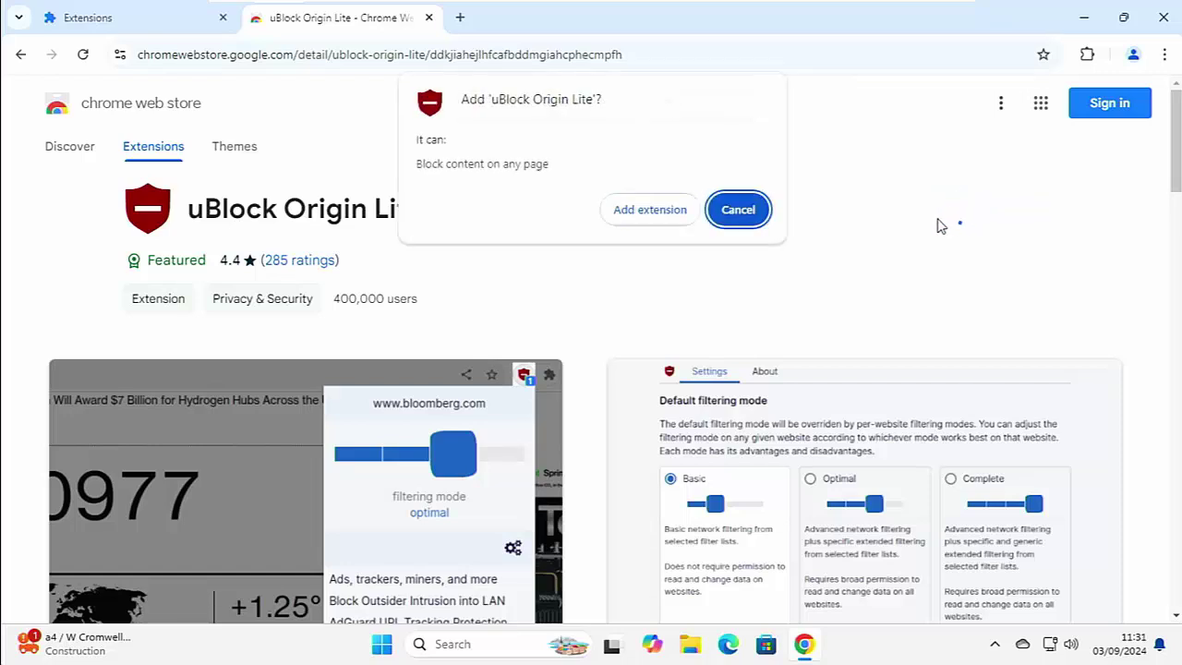
pyautogui.click(643, 216)
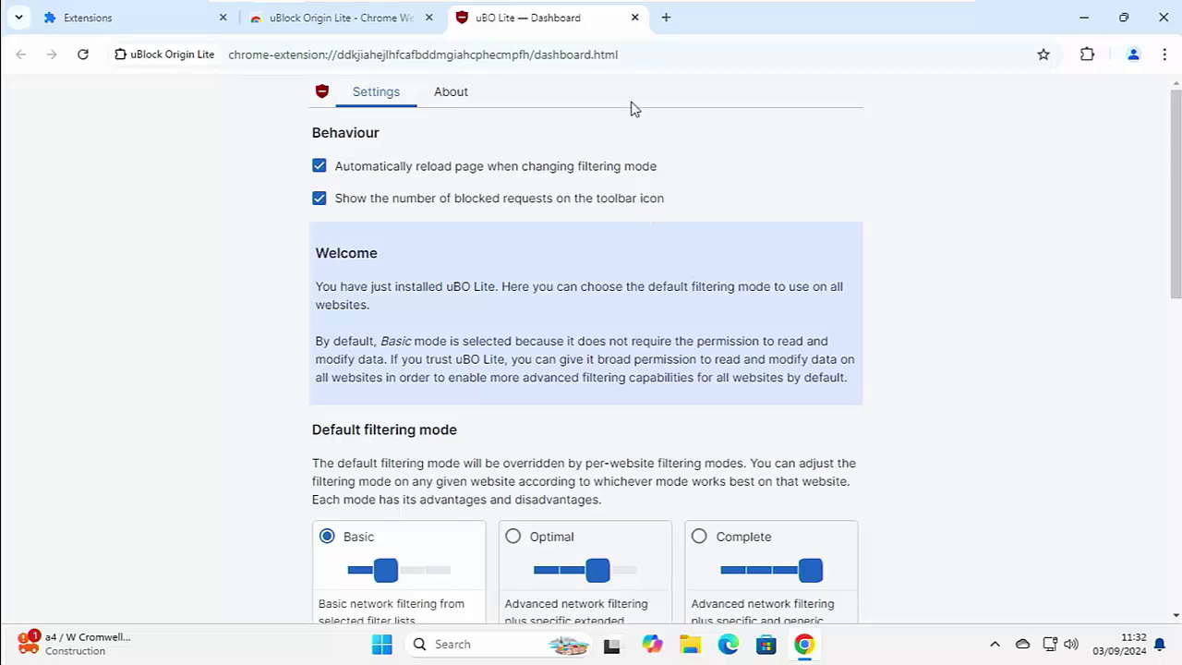
pyautogui.click(635, 18)
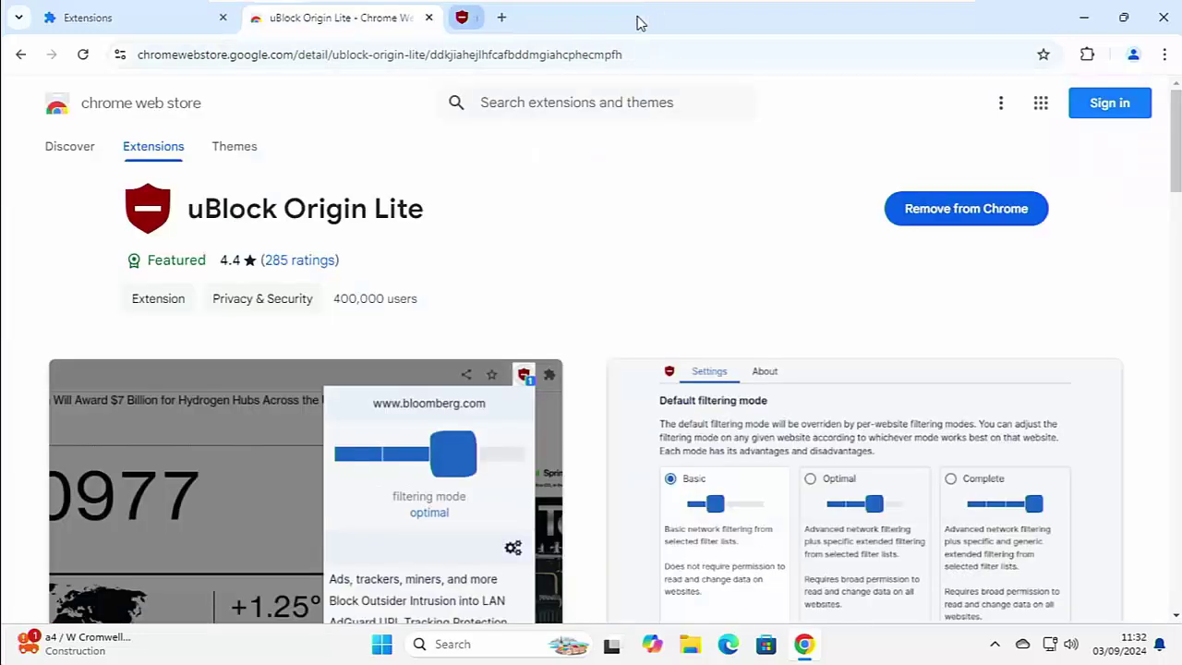
# Step: Close the Web Store tab and remove the unsupported uBlock Origin extension from Chrome
pyautogui.click(429, 17)
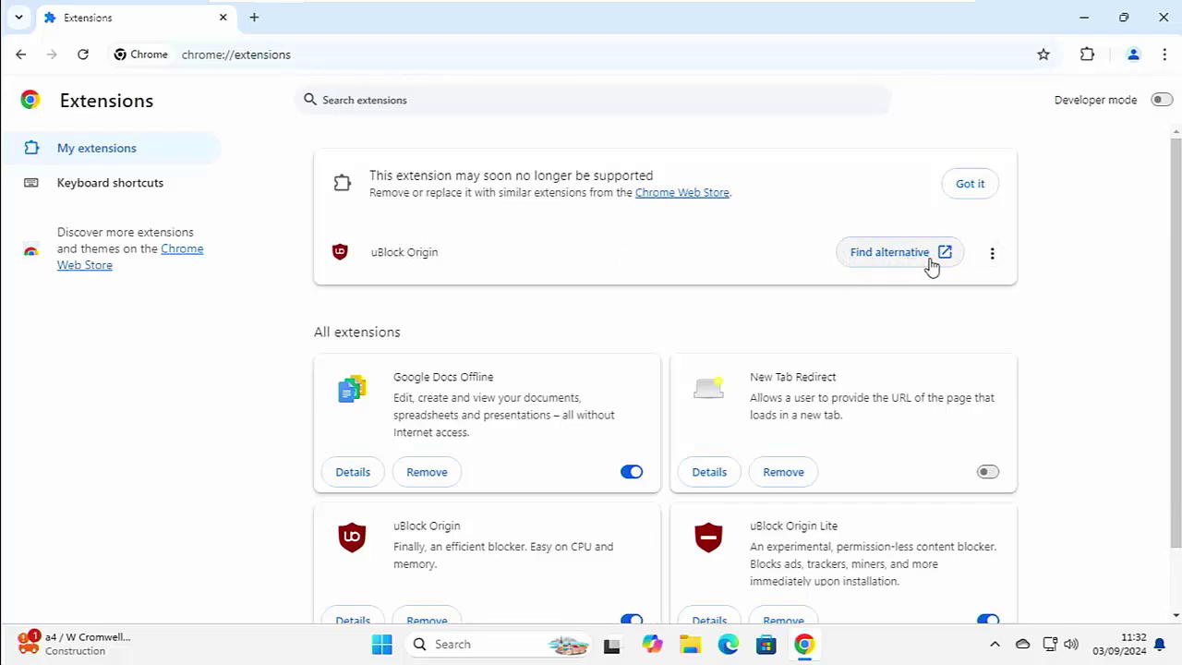
pyautogui.click(991, 259)
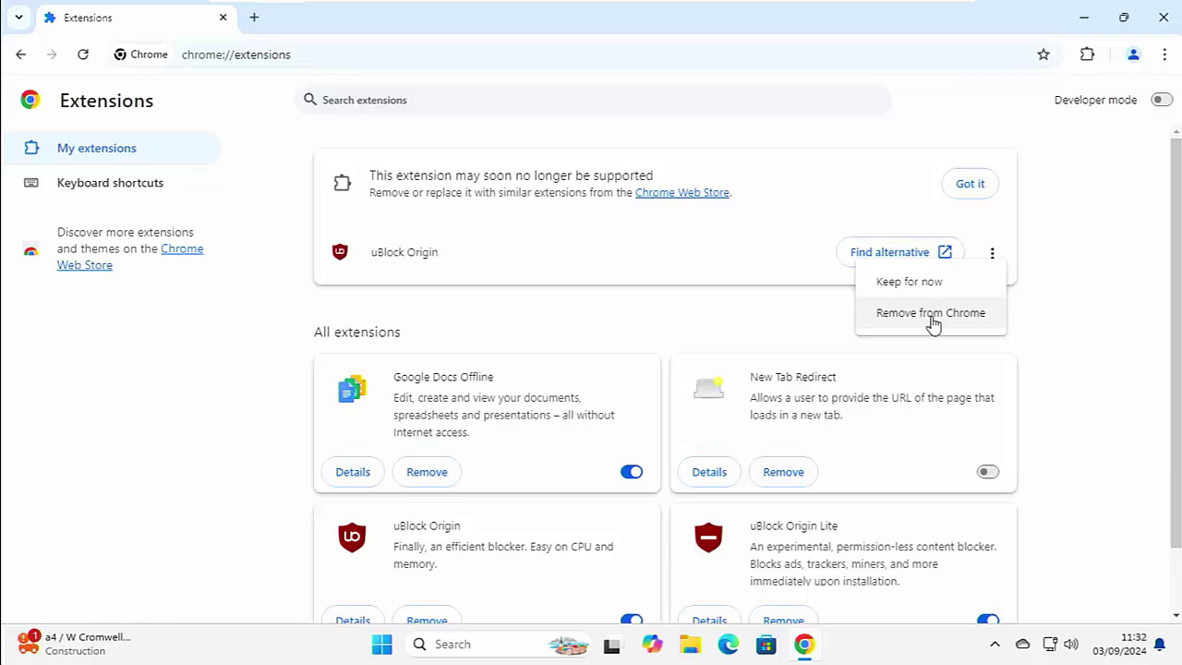
pyautogui.click(961, 232)
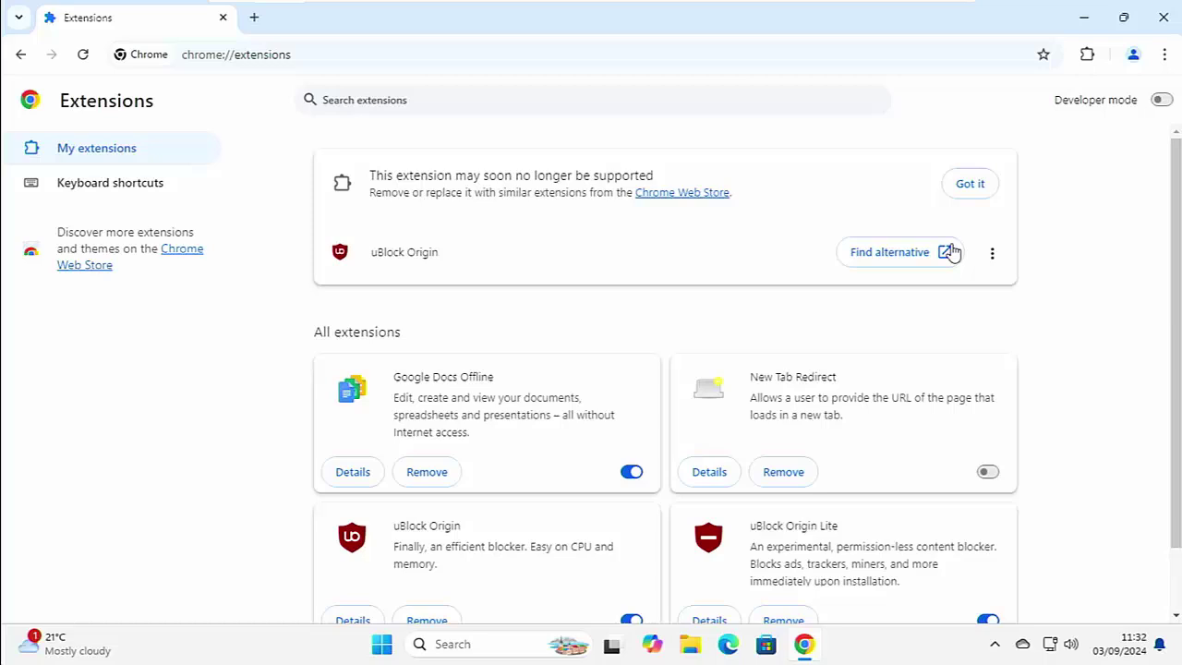
pyautogui.click(990, 262)
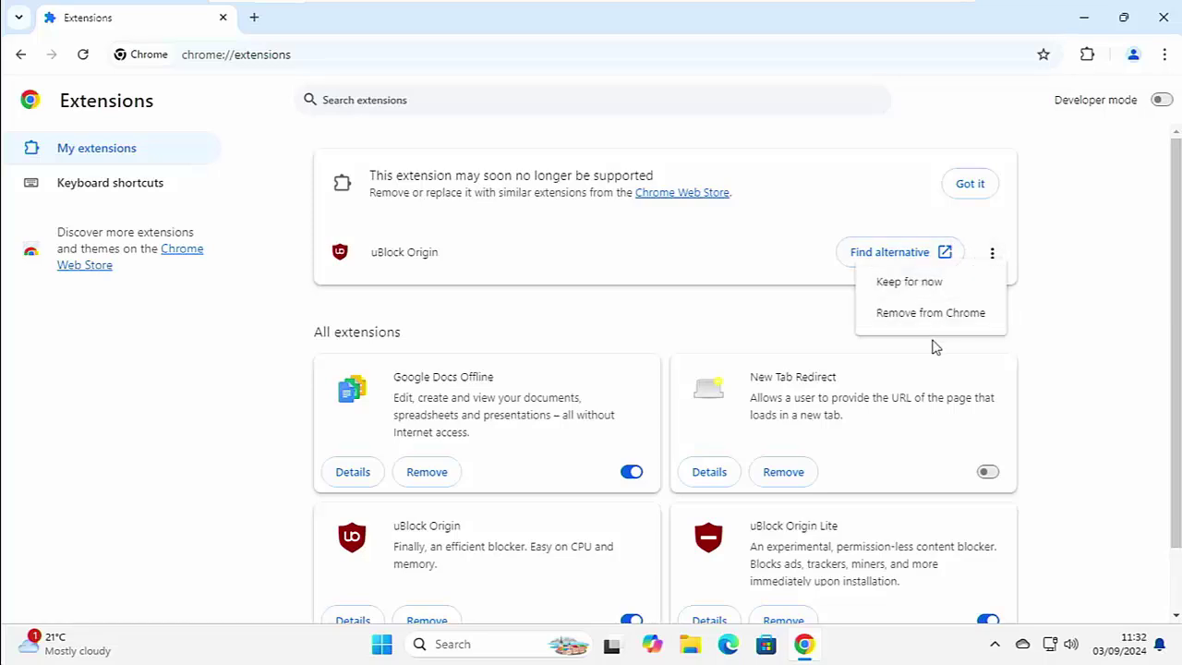
pyautogui.click(928, 321)
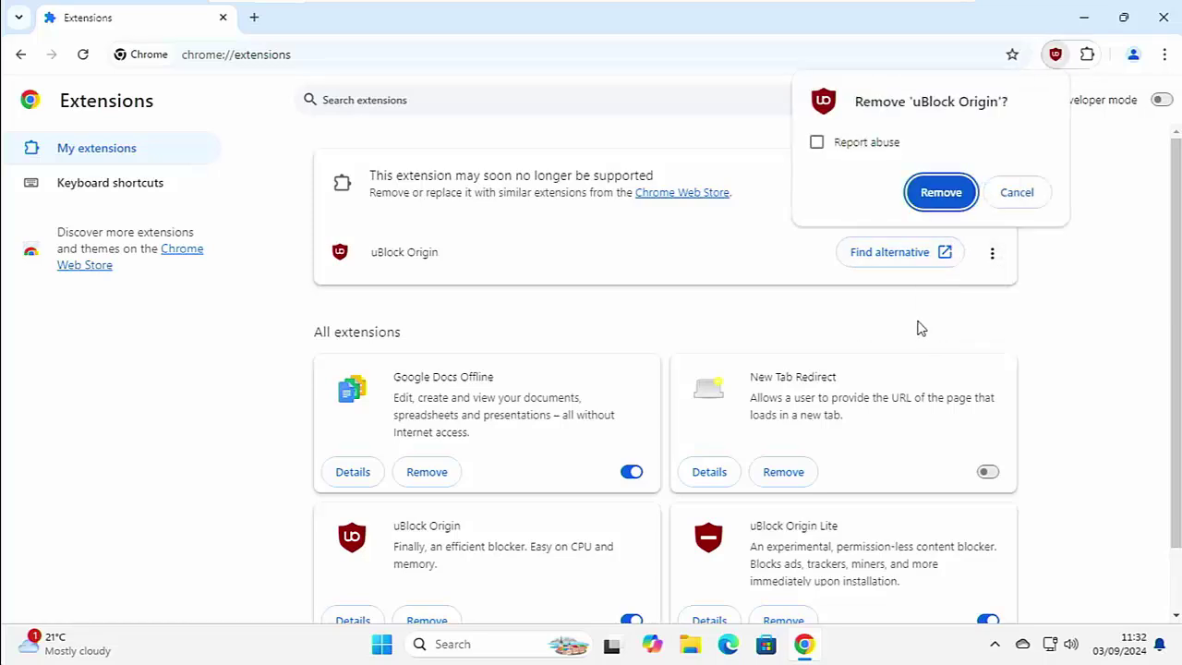
pyautogui.click(932, 200)
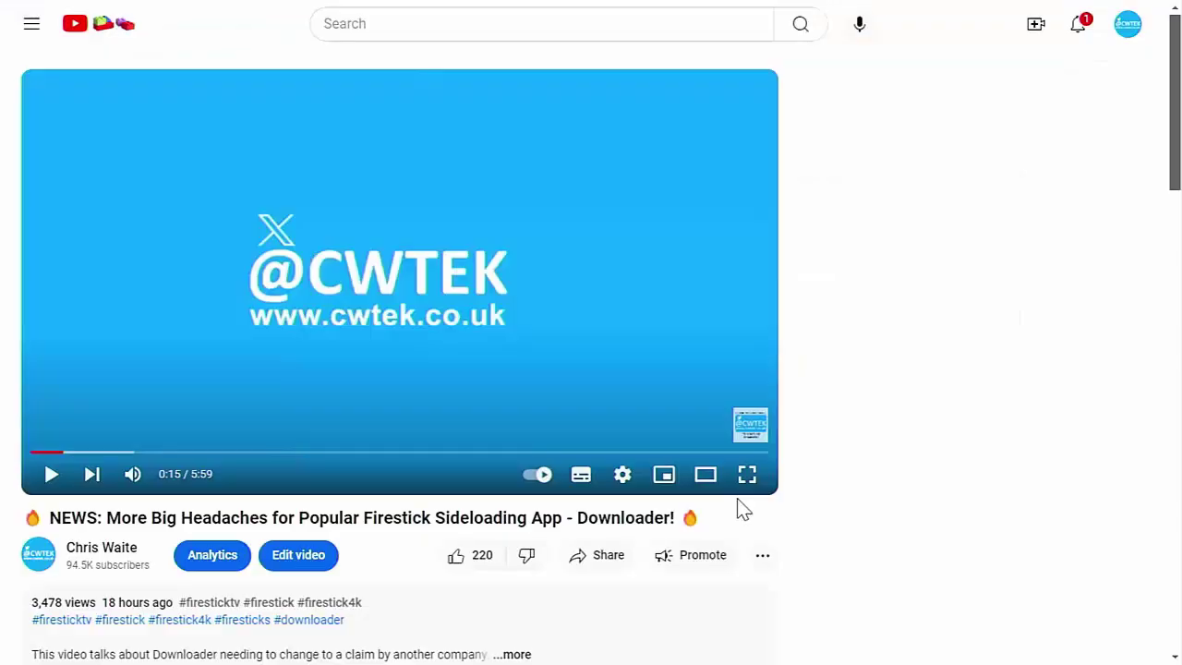
# Step: Open the Super Thanks dialog, slide the amount to £75.00, then close it
pyautogui.click(763, 555)
pyautogui.click(819, 426)
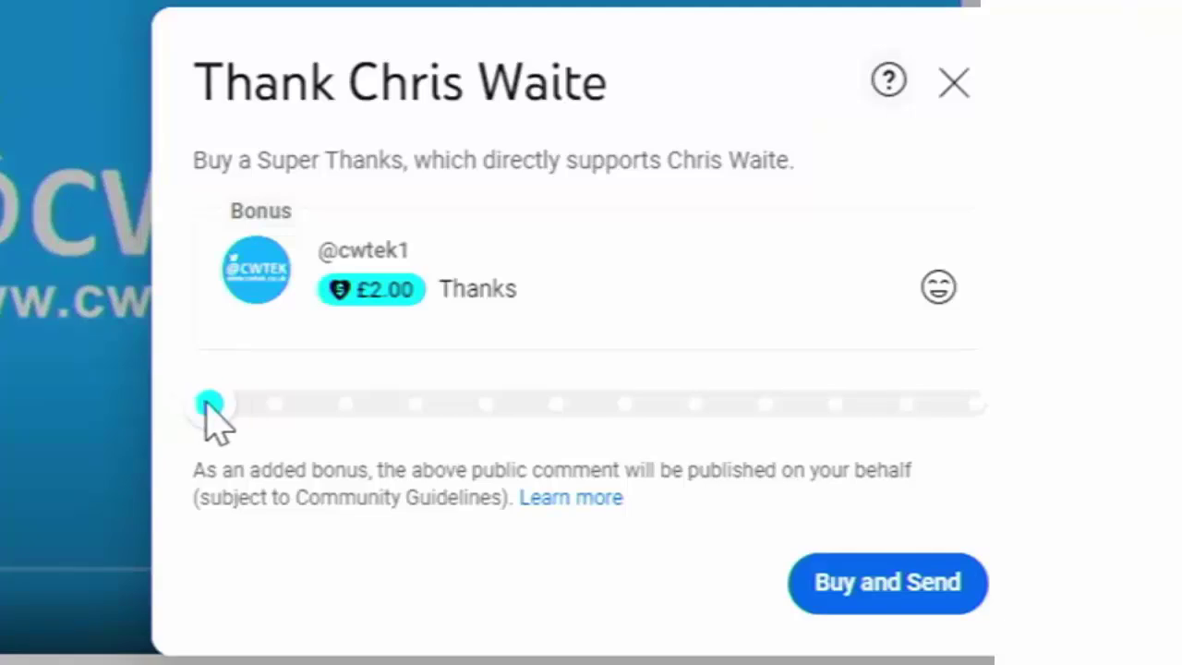
pyautogui.moveTo(209, 406); pyautogui.dragTo(693, 435)
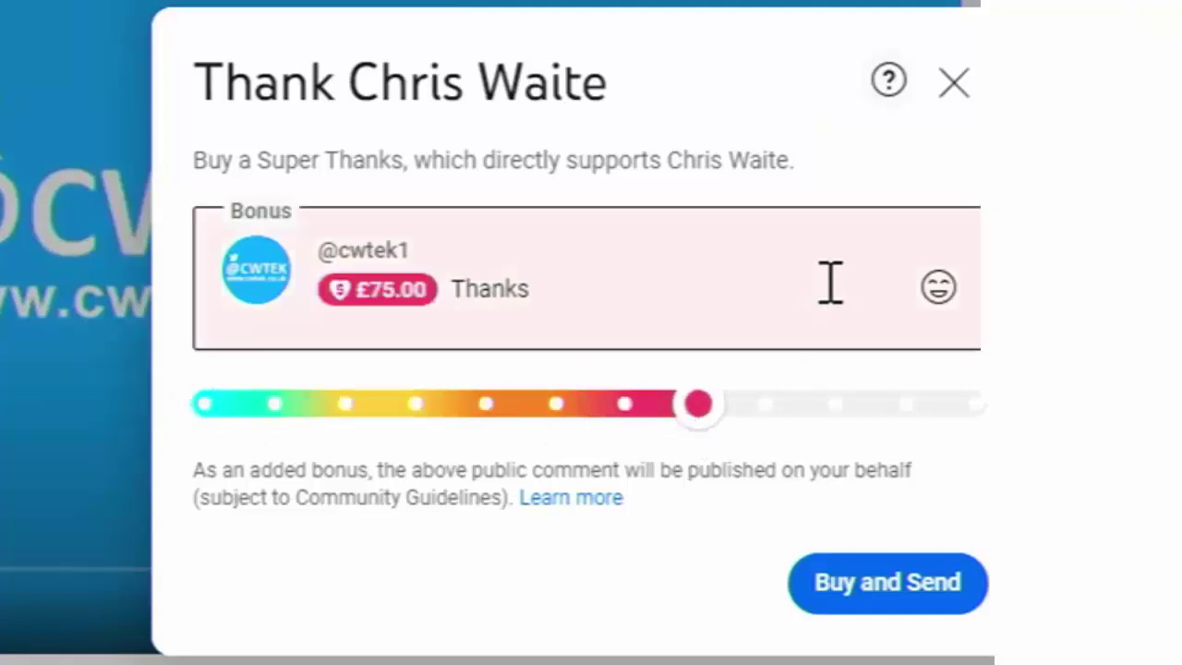
pyautogui.click(954, 85)
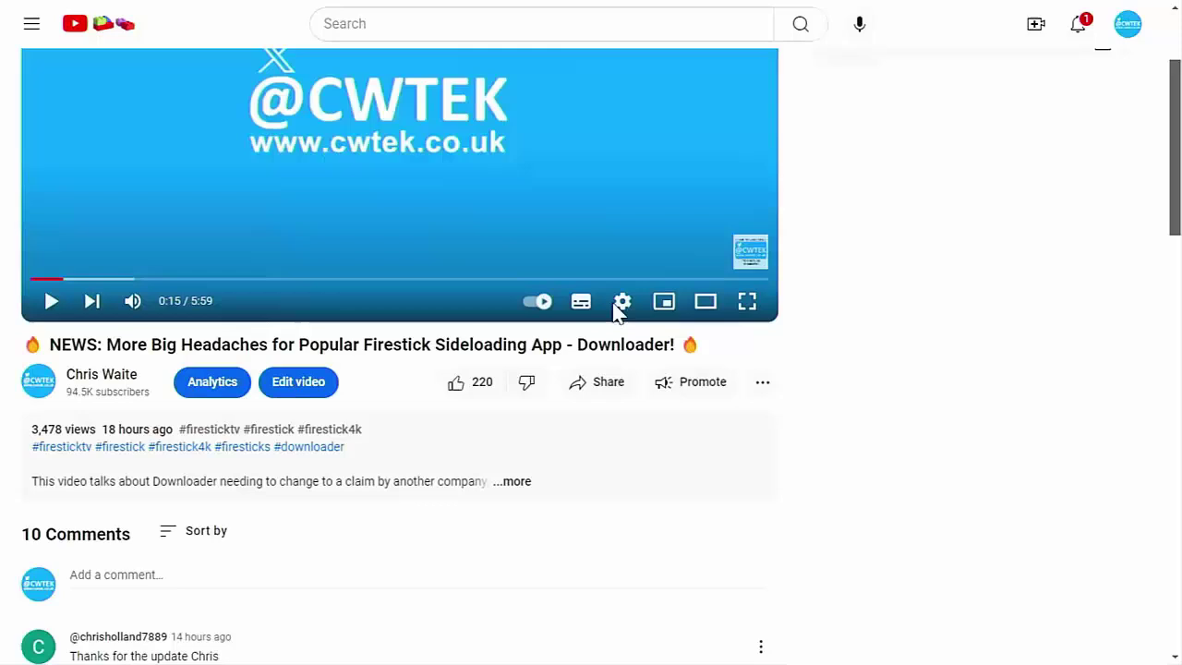
# Step: Expand the video's full description and read through it
pyautogui.click(515, 482)
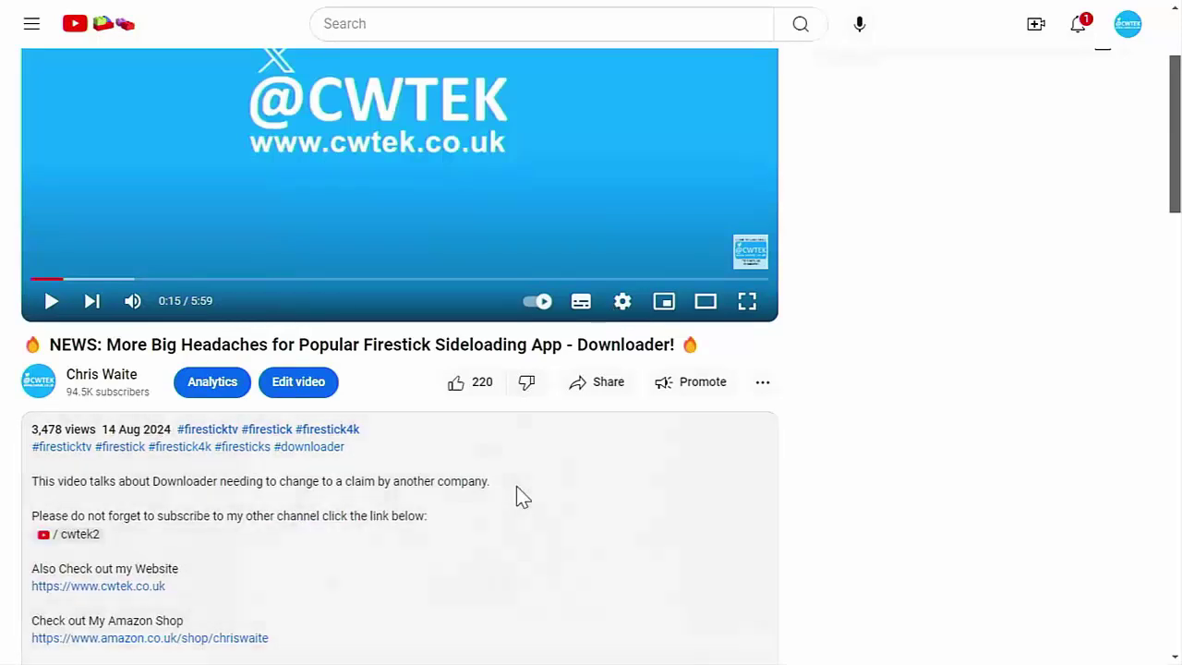
pyautogui.scroll(-3, 519, 484)
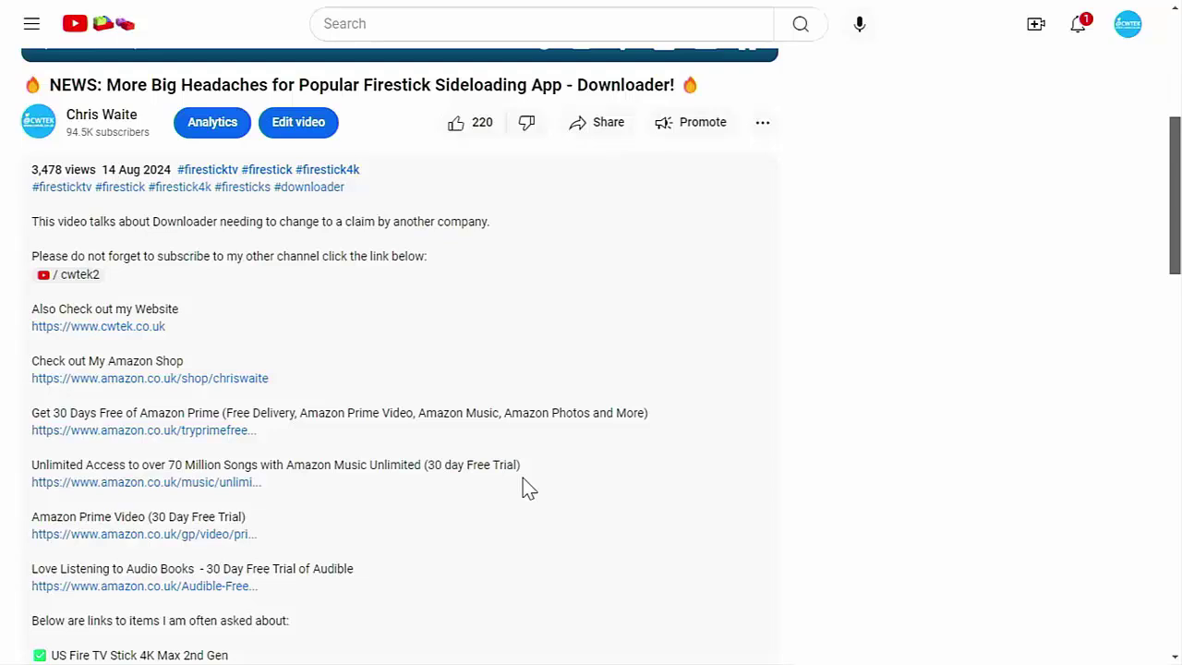
pyautogui.scroll(-2, 528, 488)
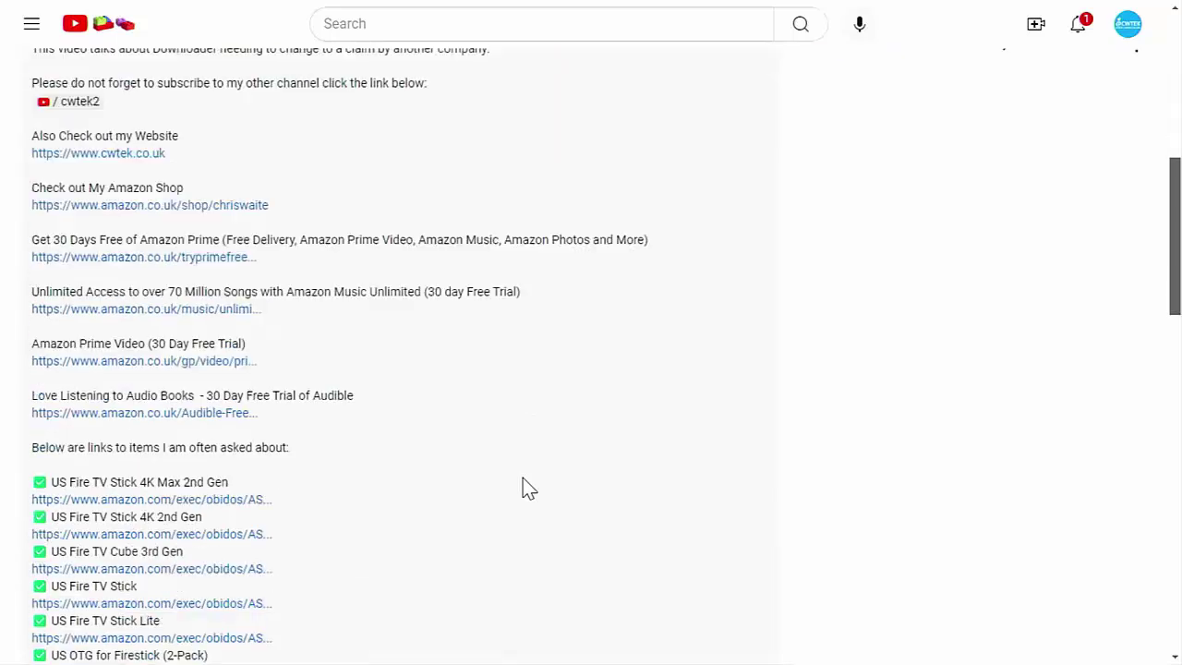
pyautogui.scroll(-1, 529, 488)
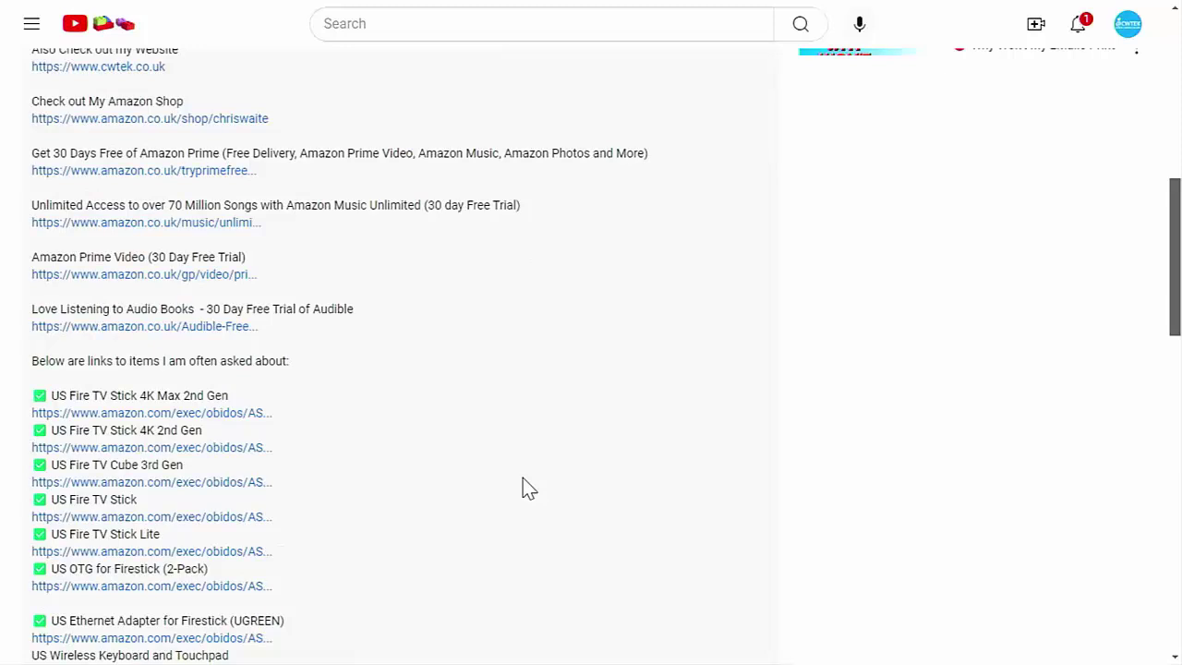
pyautogui.scroll(2, 528, 488)
pyautogui.scroll(4, 523, 487)
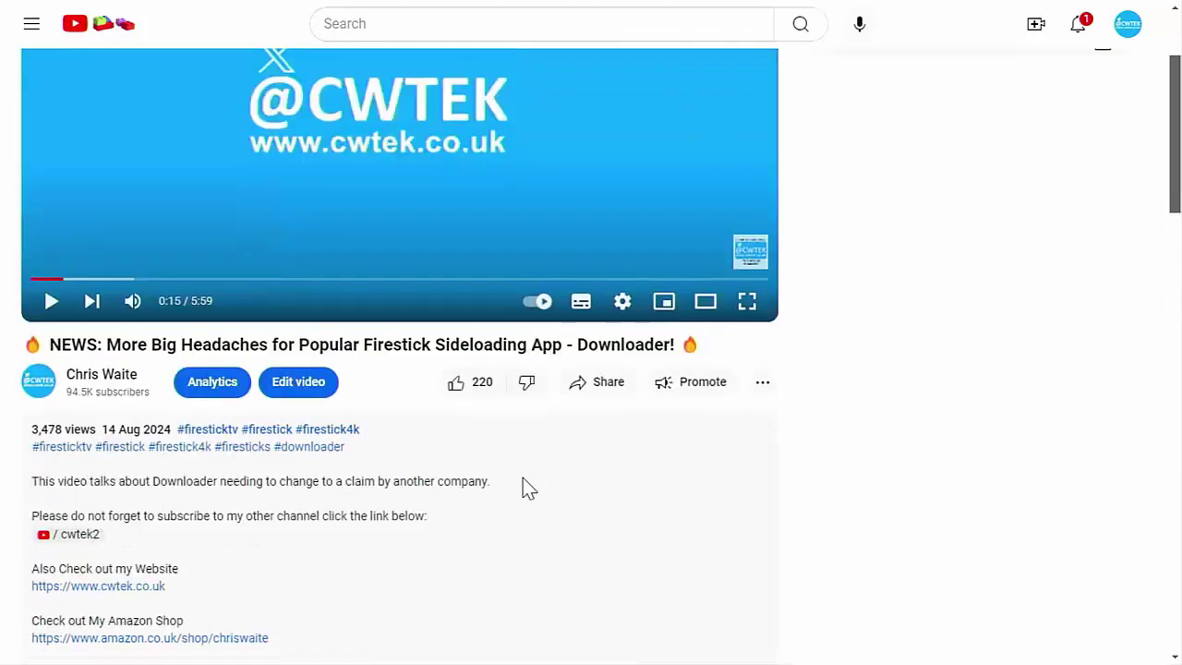
# Step: Reopen Super Thanks, set the amount to £15.00, and close without buying
pyautogui.click(761, 383)
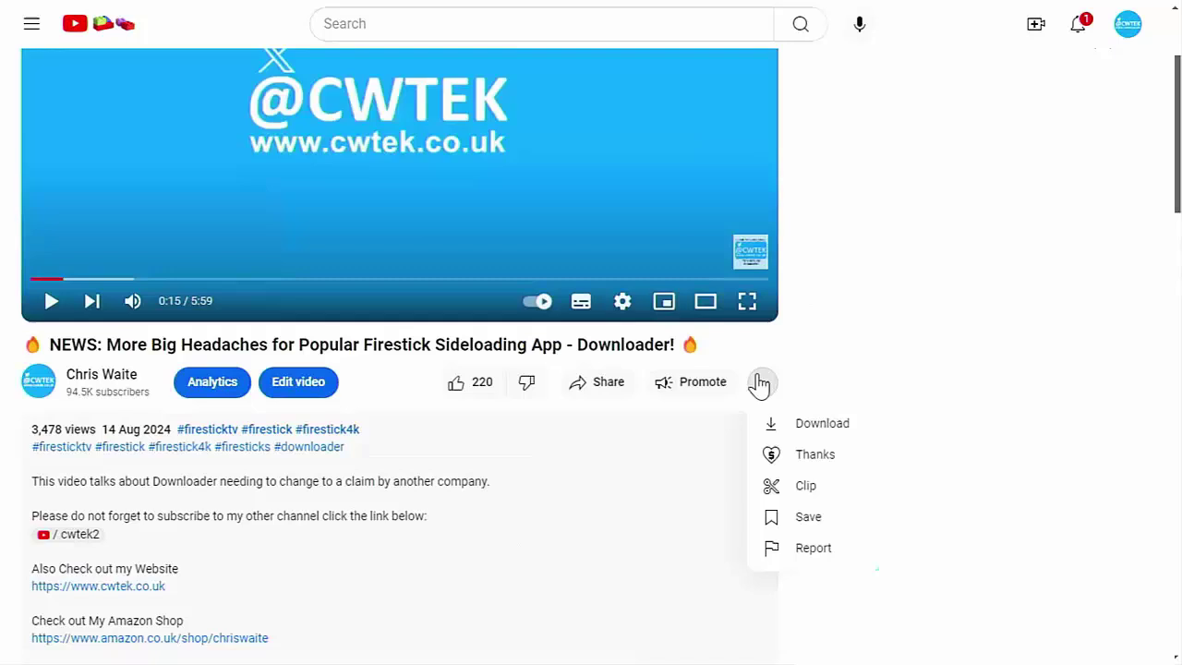
pyautogui.click(794, 457)
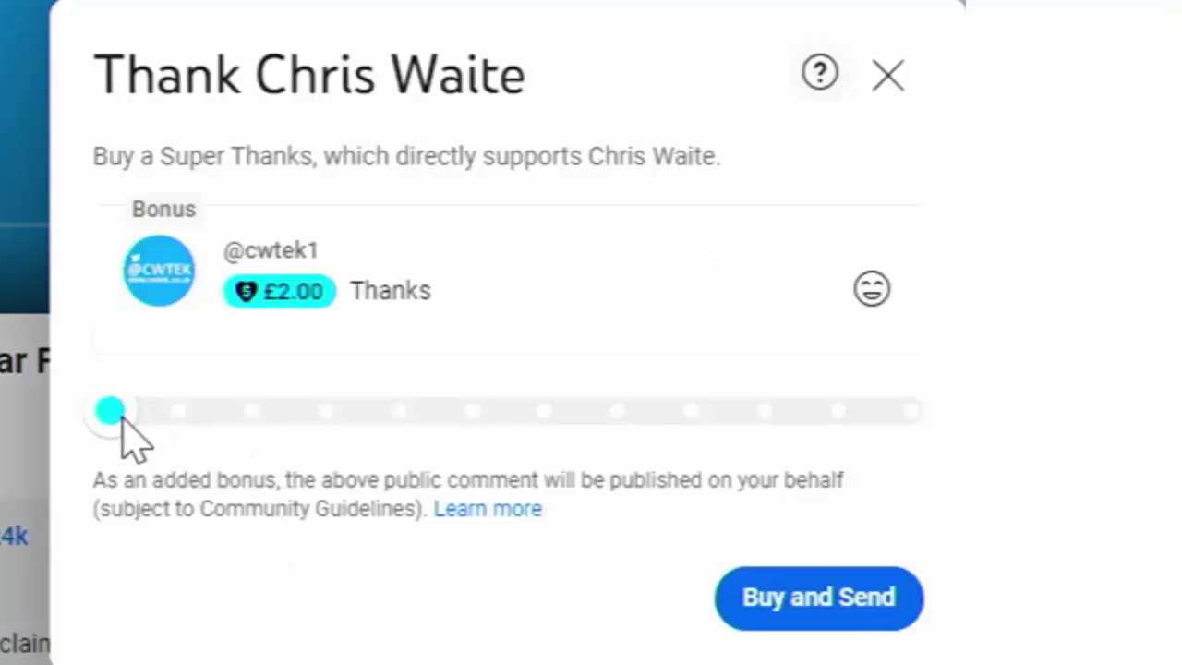
pyautogui.moveTo(122, 417); pyautogui.dragTo(362, 412)
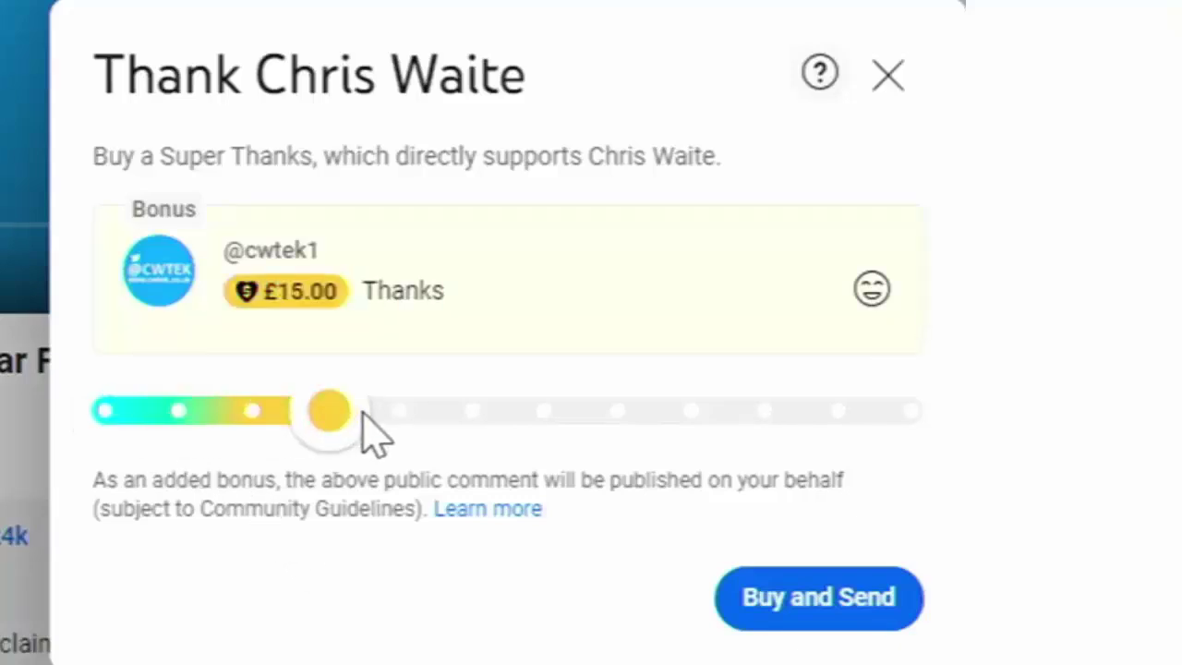
pyautogui.click(888, 74)
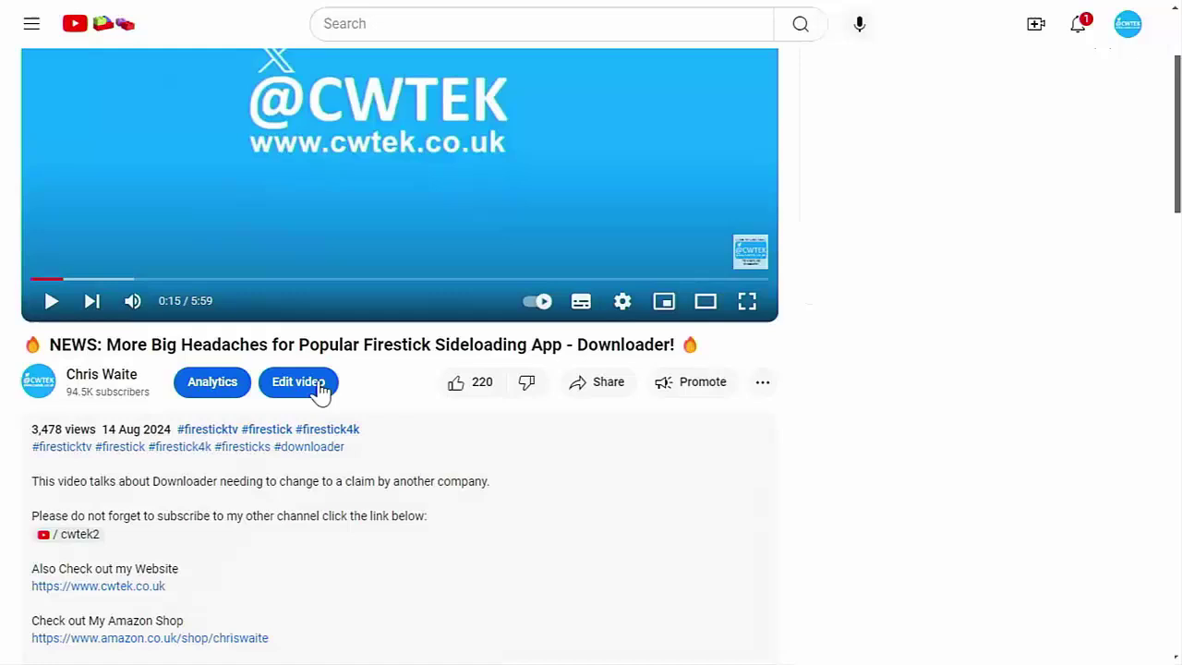
# Step: Browse the creator's channel home page, then open the Share window for the Downloader video
pyautogui.click(46, 392)
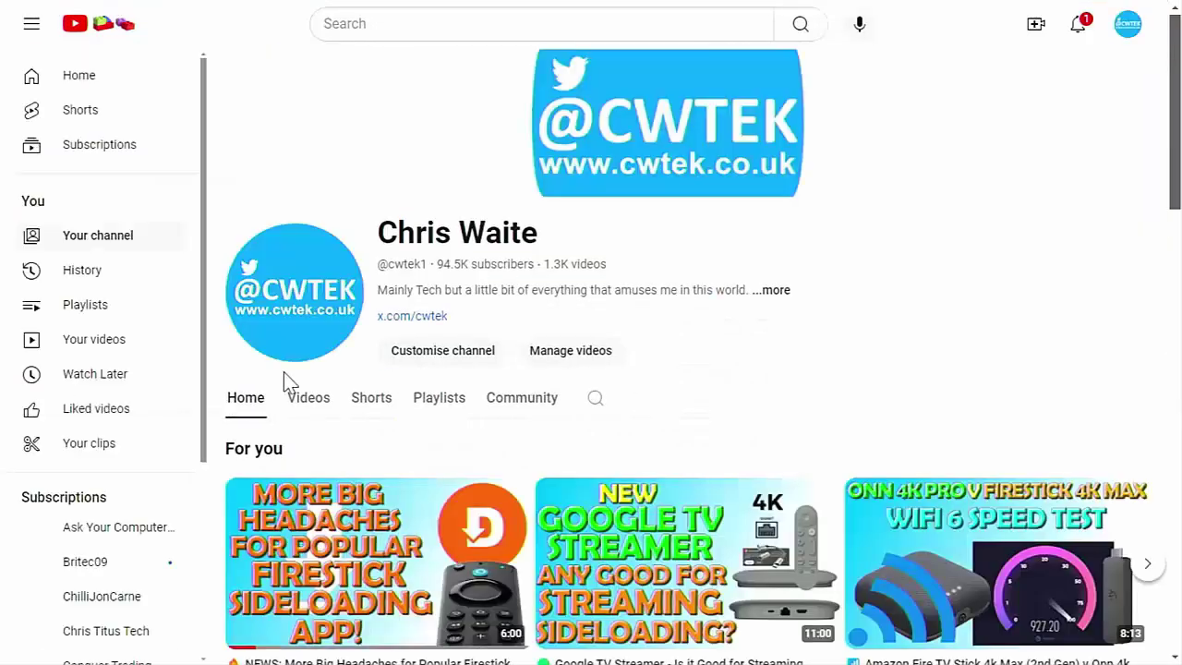
pyautogui.scroll(-1, 642, 395)
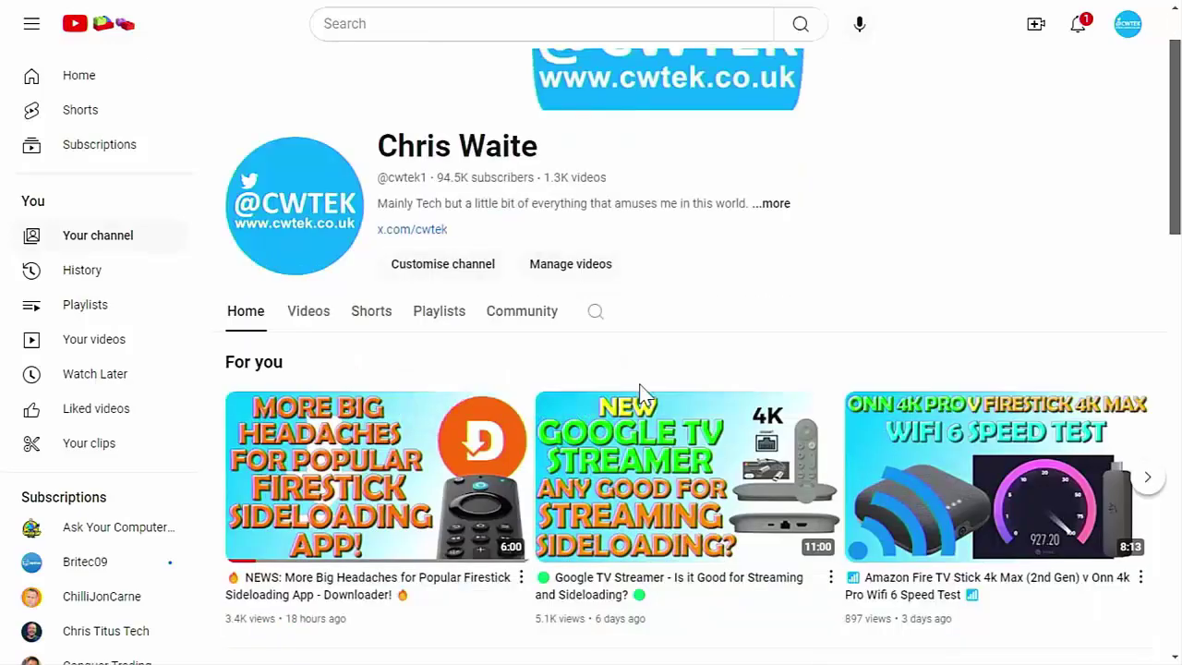
pyautogui.scroll(-5, 642, 395)
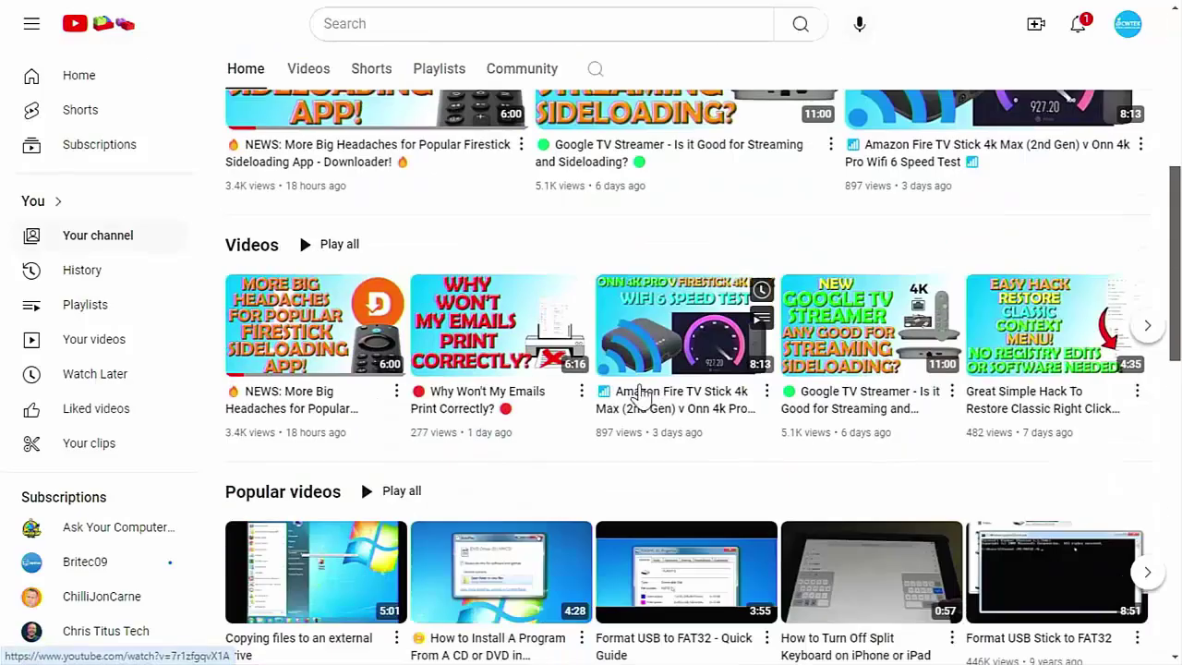
pyautogui.scroll(-4, 642, 395)
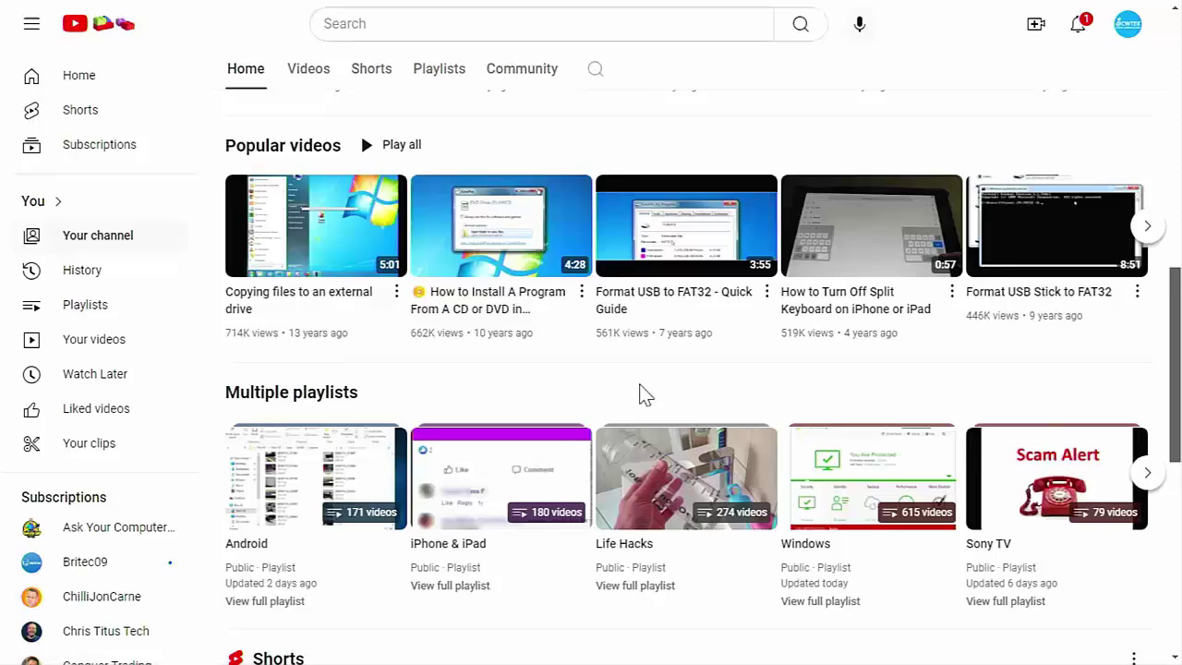
pyautogui.scroll(-4, 642, 396)
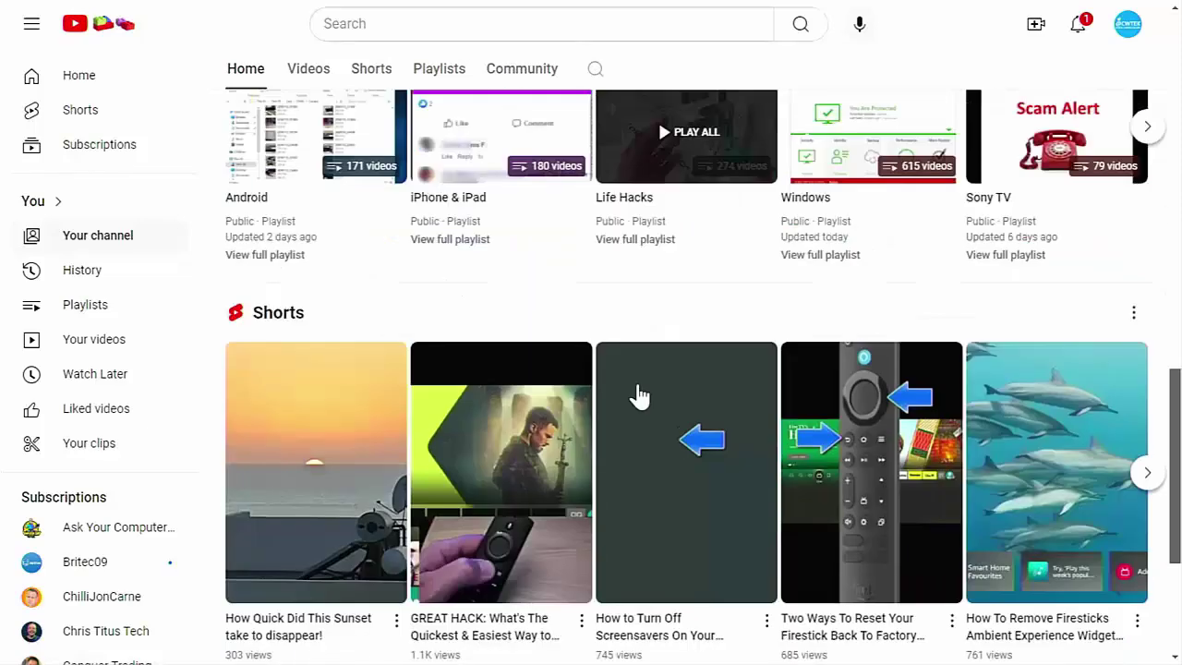
pyautogui.scroll(-3, 640, 396)
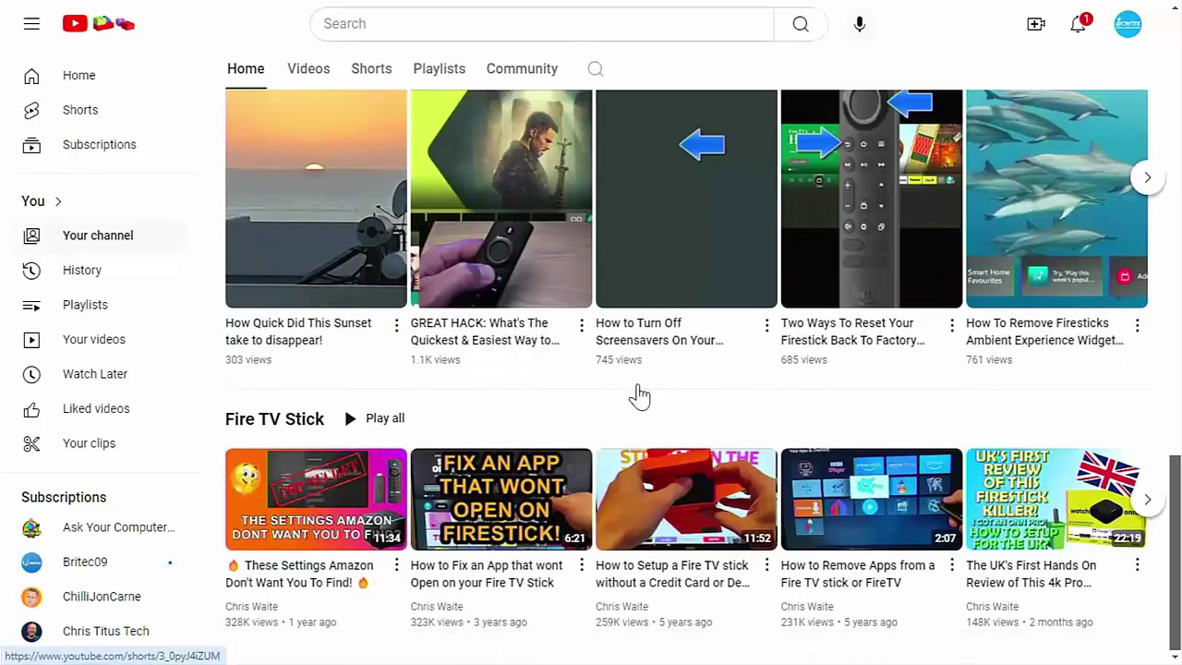
pyautogui.scroll(3, 638, 394)
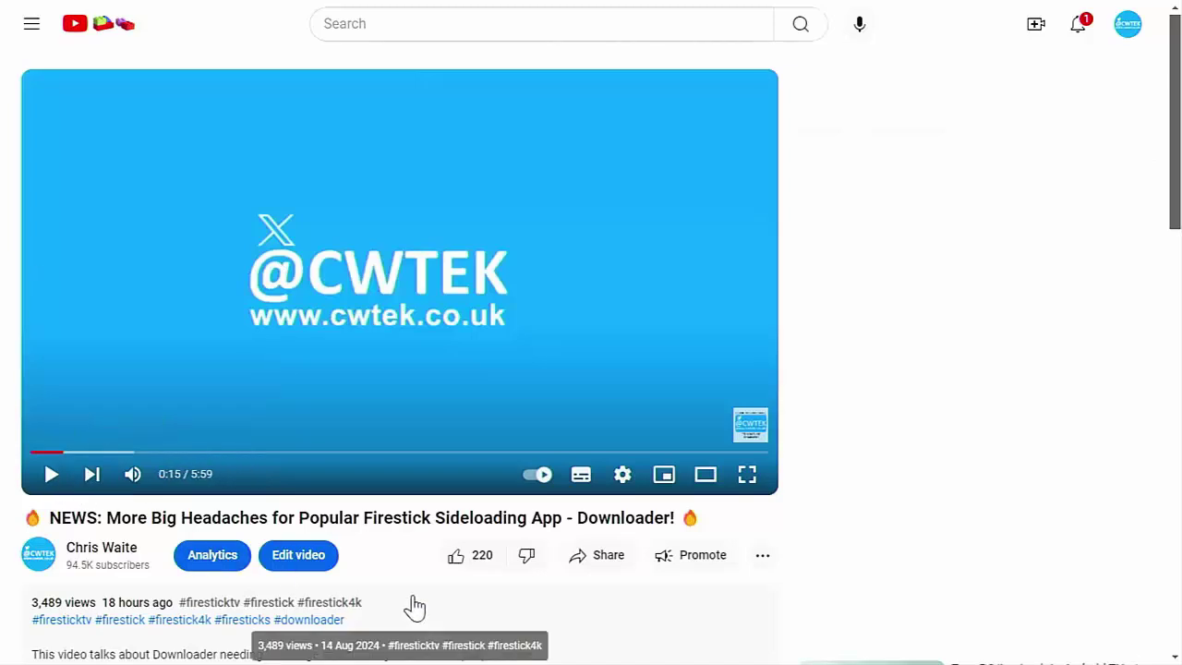
pyautogui.click(569, 565)
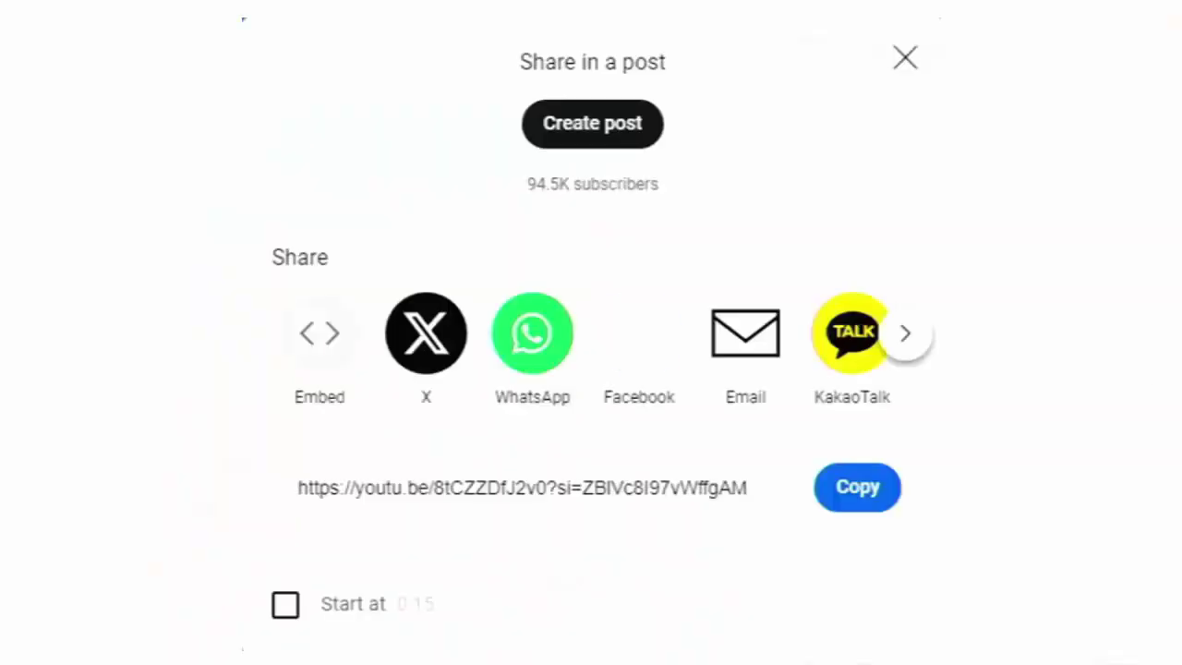